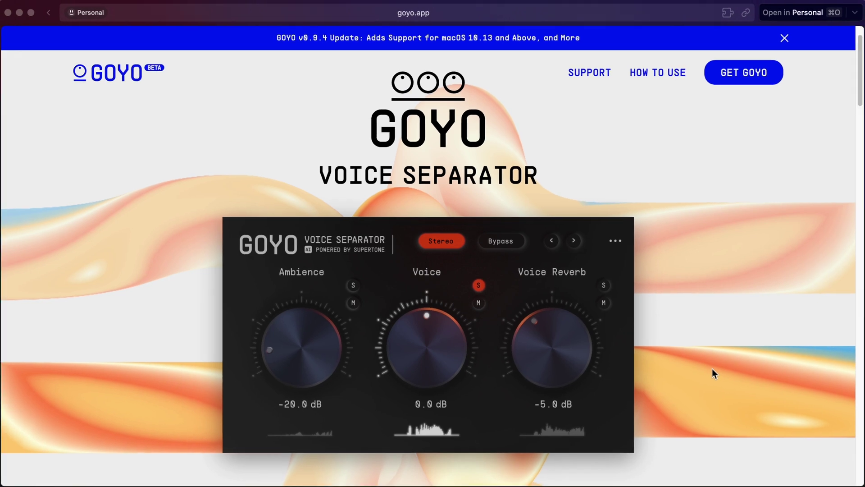
{"action": "scroll", "coordinate": [711, 368], "scroll_direction": "down", "scroll_amount": 6}
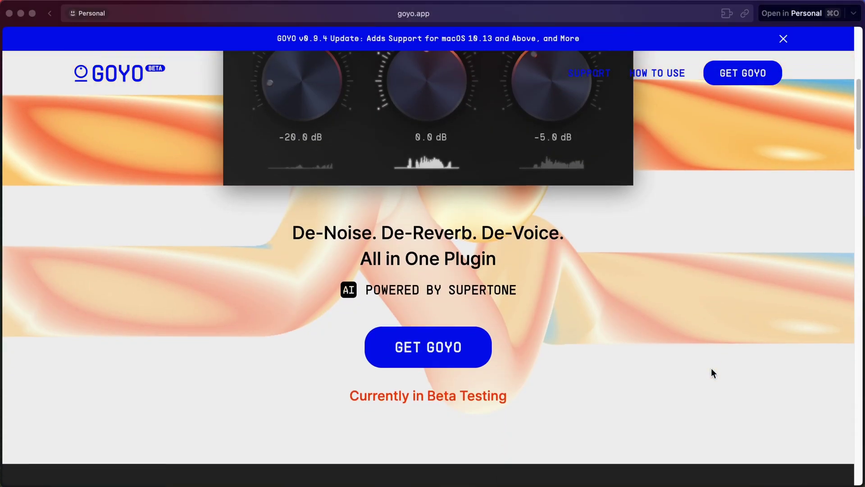
{"action": "scroll", "coordinate": [711, 368], "scroll_direction": "down", "scroll_amount": 1}
Submit the free GOYO beta sign-up with an email address, then view the GOYO FAQ.
{"action": "left_click", "coordinate": [450, 345]}
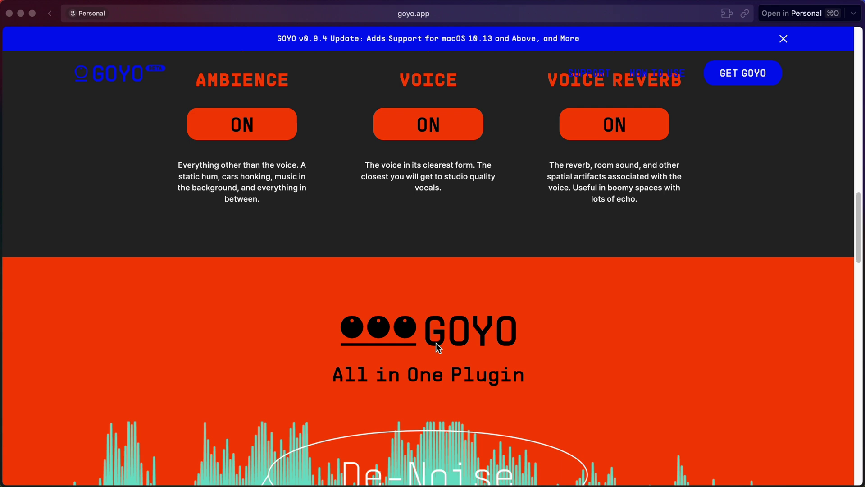
{"action": "left_click", "coordinate": [398, 235]}
{"action": "type", "text": "please"}
{"action": "type", "text": "@subscribe.com"}
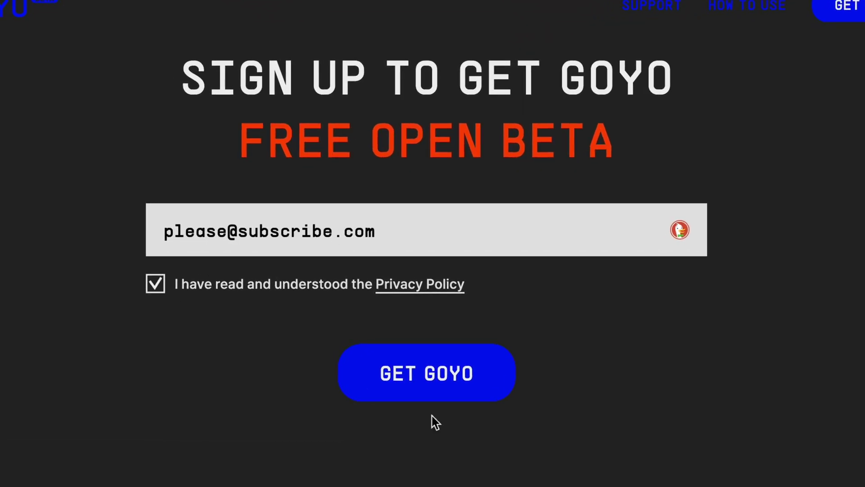
{"action": "left_click", "coordinate": [459, 382]}
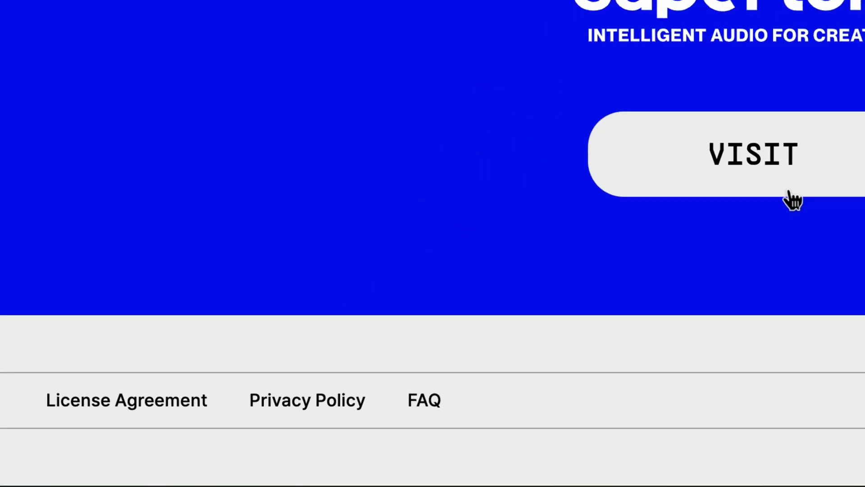
{"action": "left_click", "coordinate": [448, 399]}
{"action": "scroll", "coordinate": [272, 433], "scroll_direction": "down", "scroll_amount": 5}
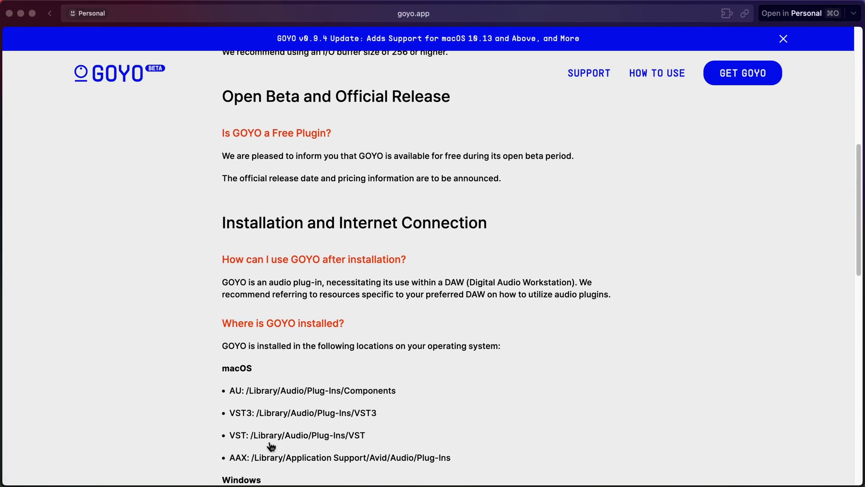
{"action": "scroll", "coordinate": [273, 447], "scroll_direction": "down", "scroll_amount": 3}
{"action": "scroll", "coordinate": [272, 446], "scroll_direction": "down", "scroll_amount": 3}
{"action": "scroll", "coordinate": [272, 447], "scroll_direction": "down", "scroll_amount": 1}
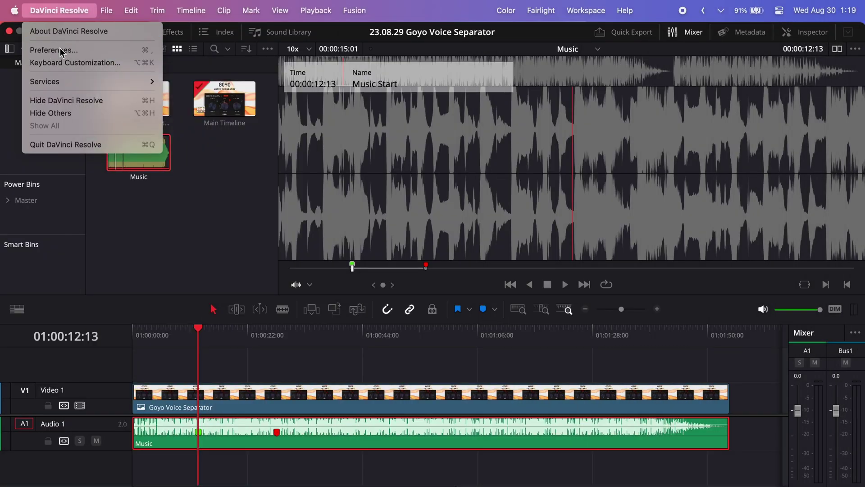
Add the VST folder in Audio Plugins preferences and save, then rename track Audio 1 to Music FX.
{"action": "left_click", "coordinate": [54, 49]}
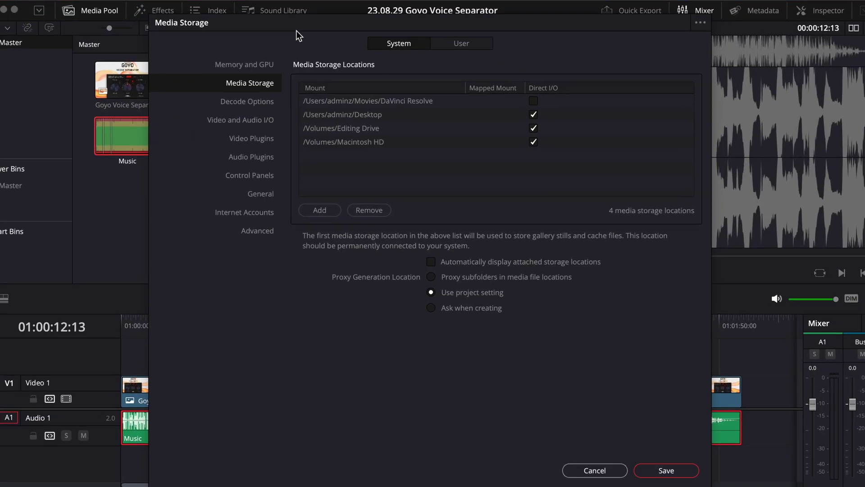
{"action": "left_click", "coordinate": [195, 209]}
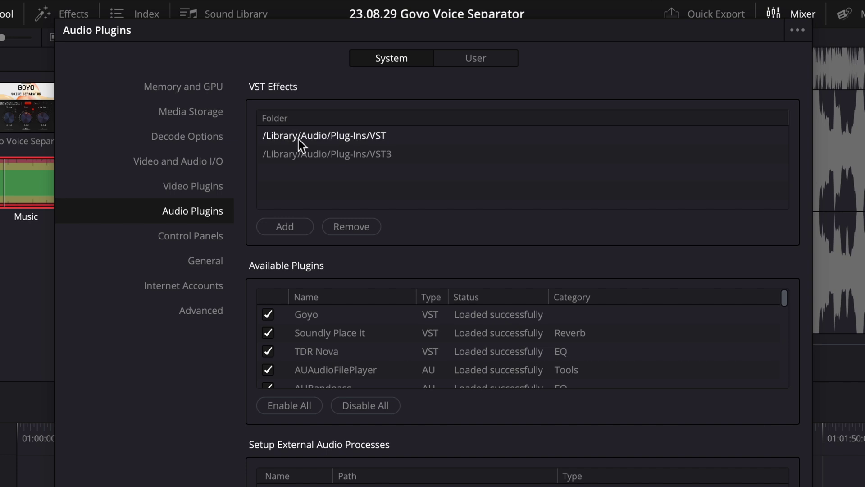
{"action": "left_click", "coordinate": [285, 227]}
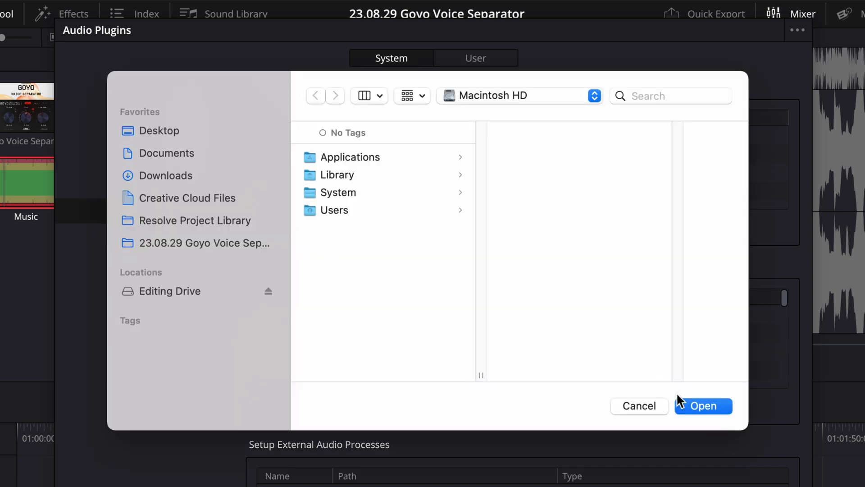
{"action": "left_click", "coordinate": [697, 406]}
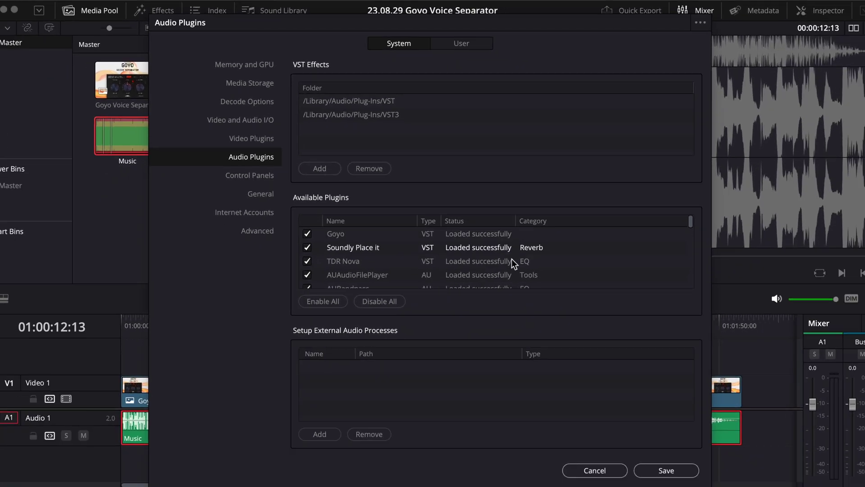
{"action": "left_click", "coordinate": [655, 452]}
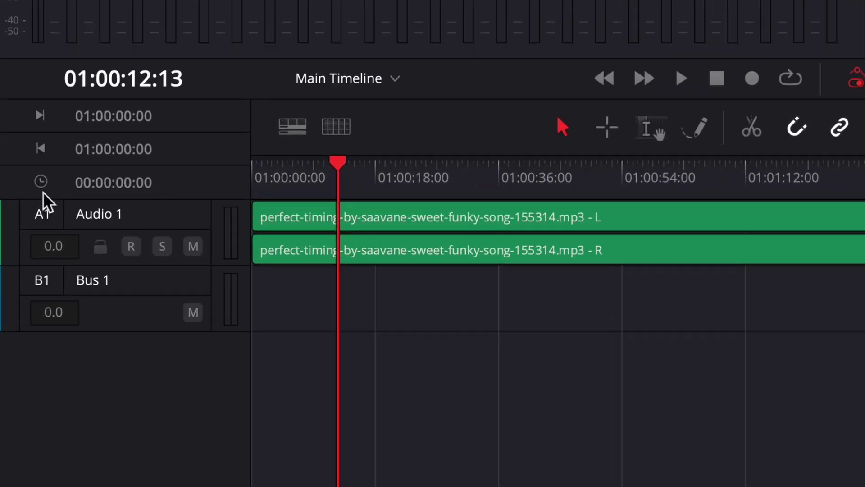
{"action": "double_click", "coordinate": [100, 214]}
{"action": "type", "text": "X"}
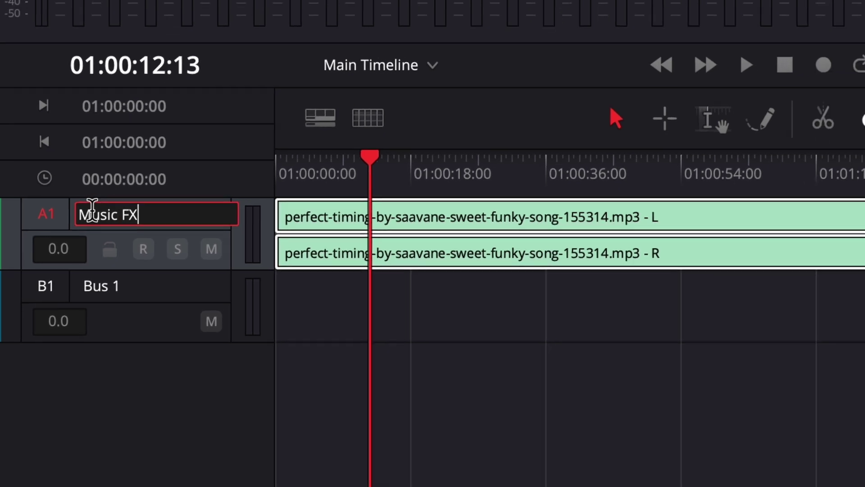
{"action": "key", "text": "Return"}
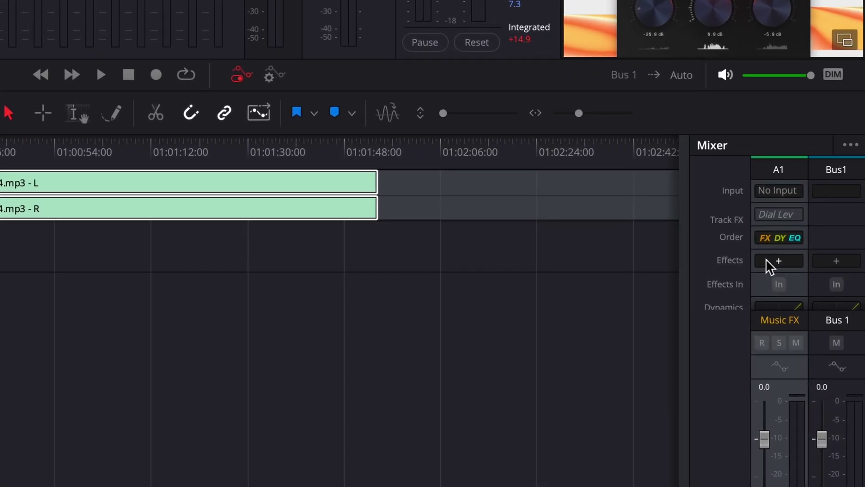
Insert the VST effect Goyo on track A1 (Music FX) in the Fairlight Mixer.
{"action": "left_click", "coordinate": [766, 259]}
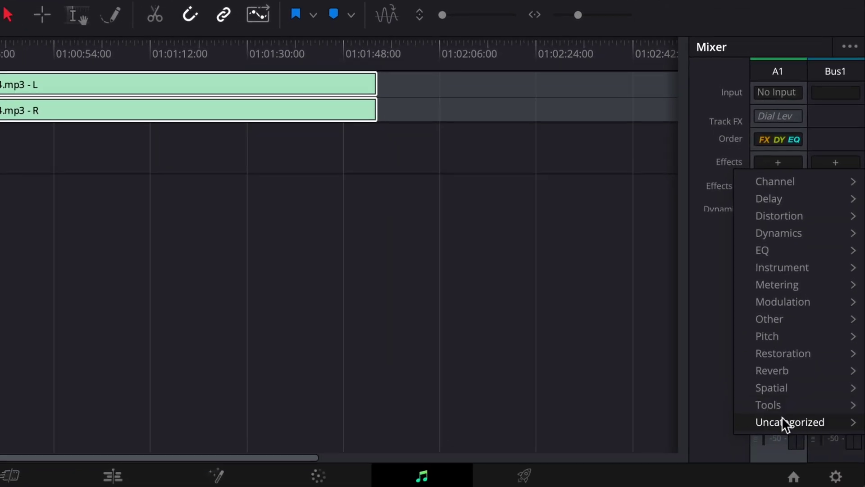
{"action": "mouse_move", "coordinate": [663, 422]}
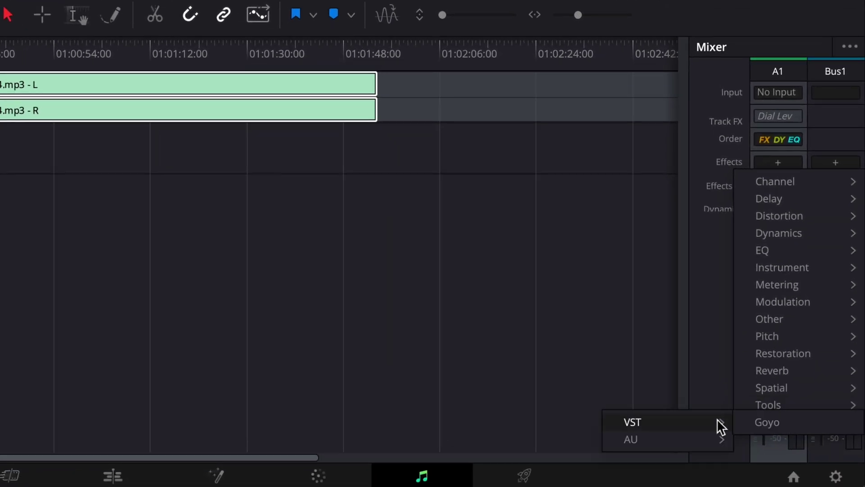
{"action": "left_click", "coordinate": [807, 421]}
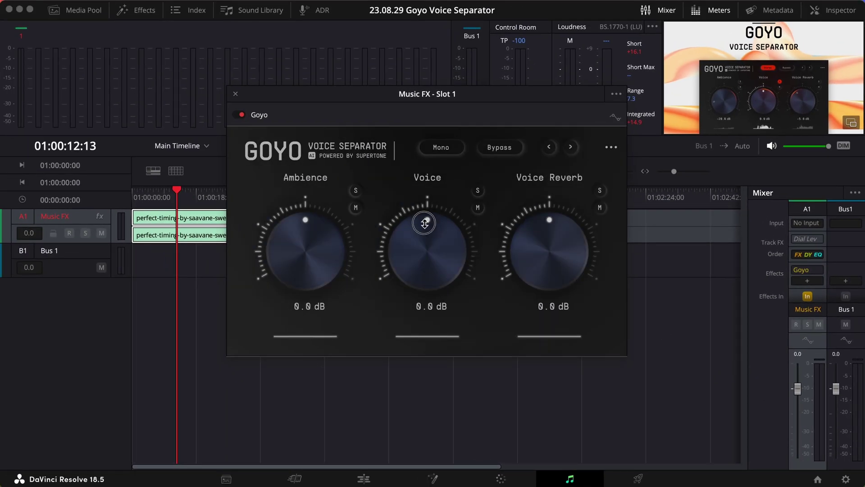
Lower Goyo's Voice knob to -inf dB and play back the timeline.
{"action": "left_click_drag", "start_coordinate": [400, 268], "coordinate": [398, 284]}
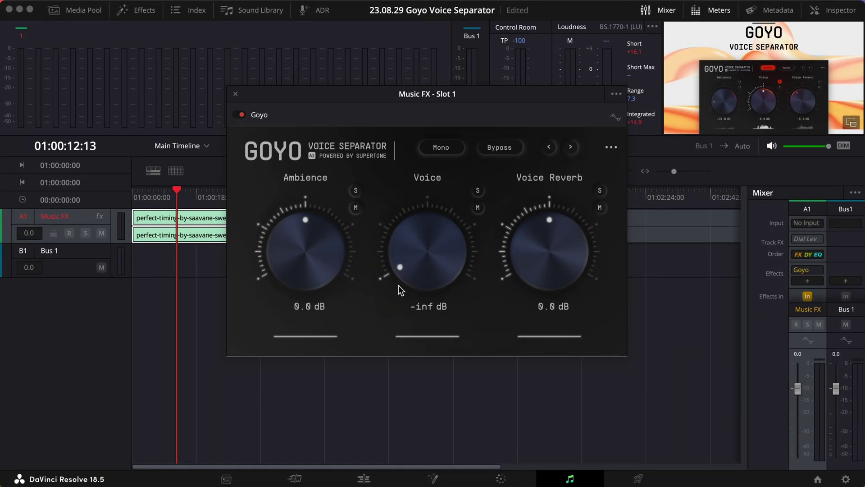
{"action": "key", "text": "space"}
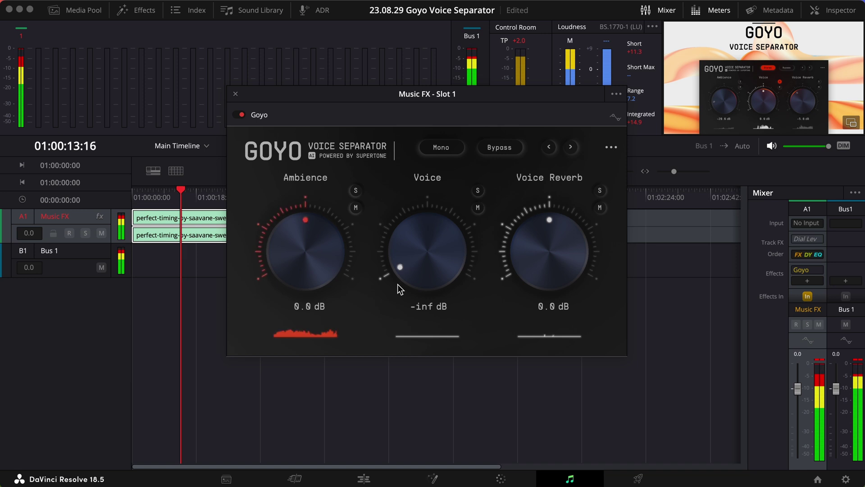